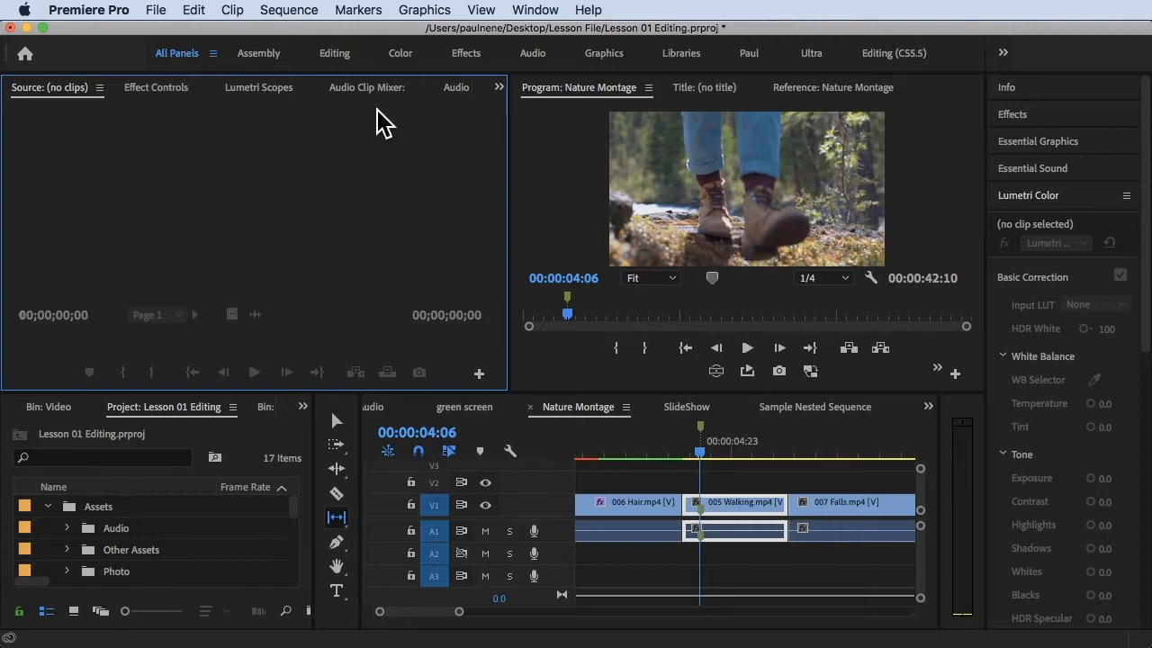
Choose the All Panels workspace and move the playhead to 00:00:02:13 over the 006 Hair clip.
left_click(535, 10)
mouse_move(554, 32)
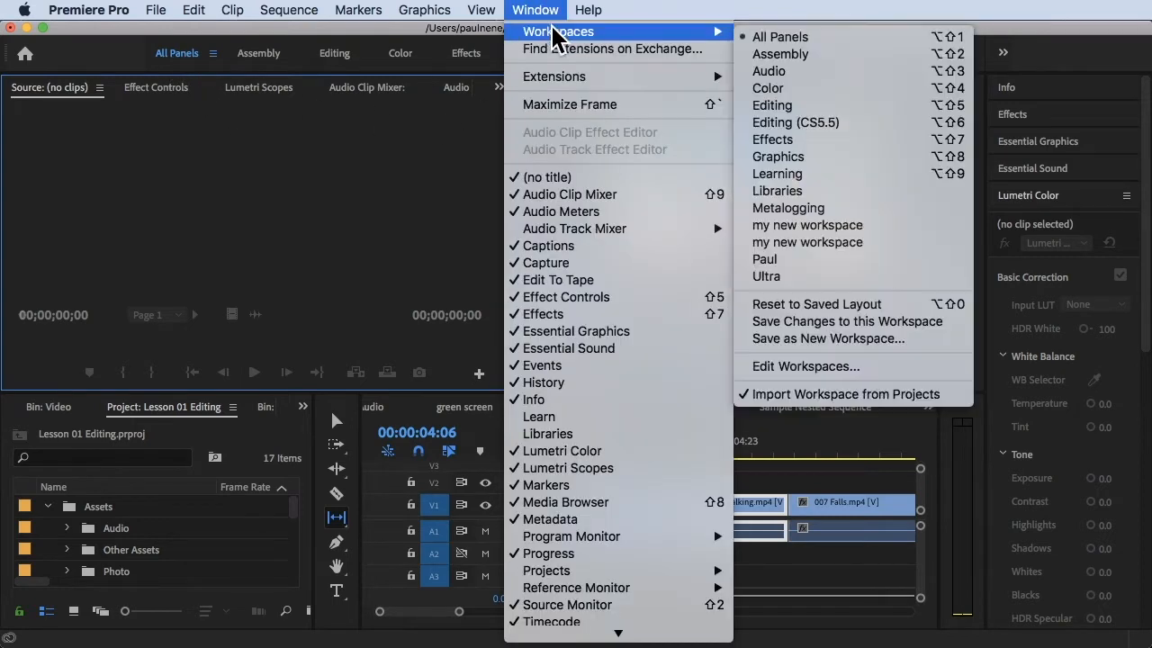
left_click(751, 37)
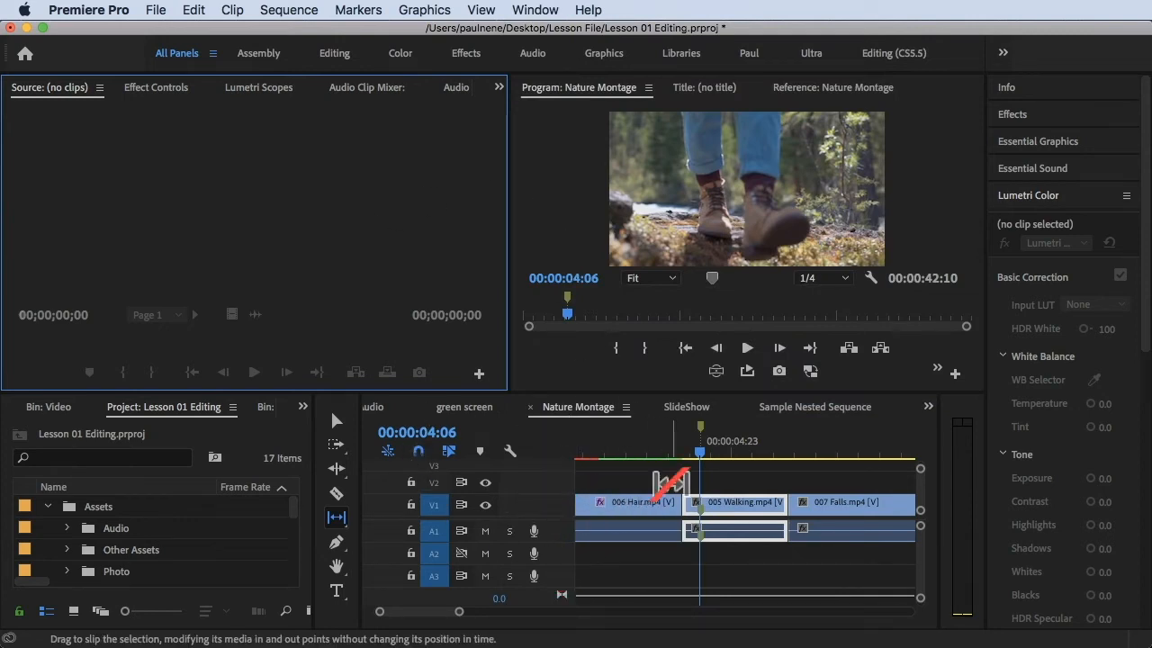
mouse_move(633, 453)
left_mouse_down()
mouse_move(620, 452)
mouse_move(828, 452)
mouse_move(627, 452)
left_mouse_up()
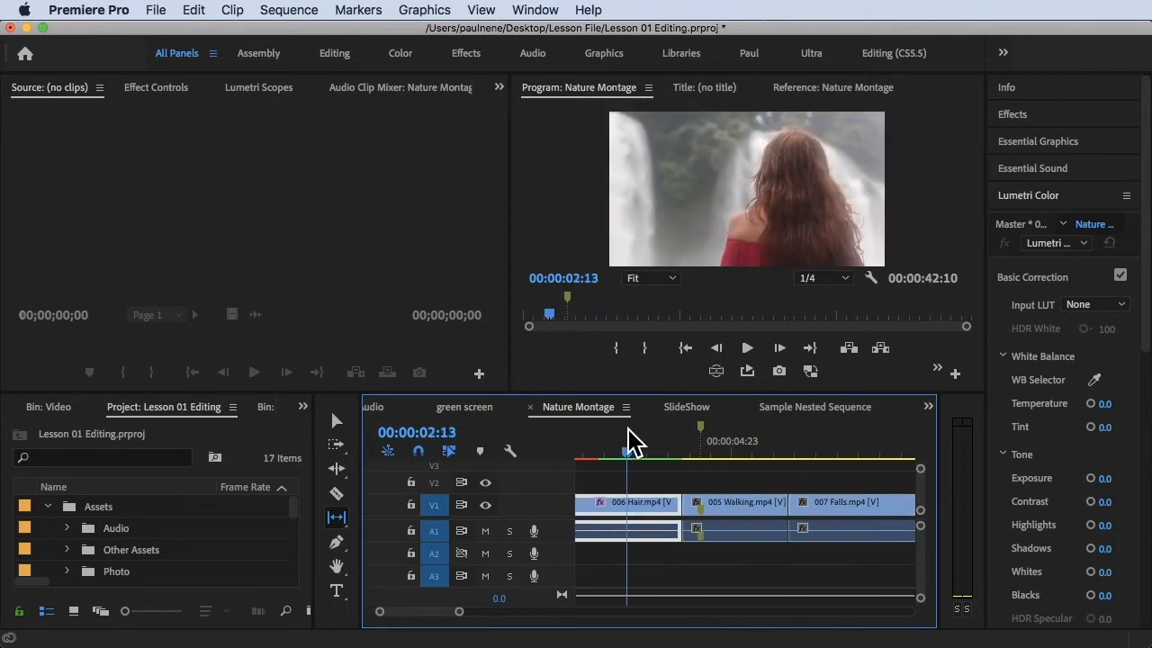
left_click(345, 405)
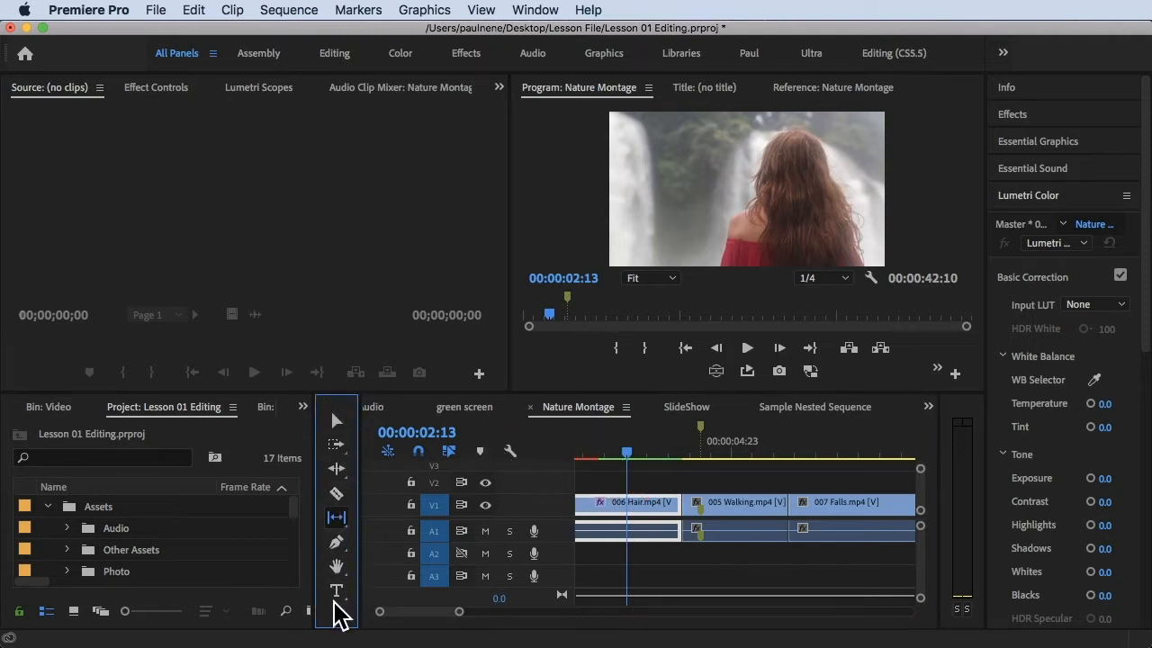
Switch from the Slip tool to the Slide tool in the same tool group.
left_click(336, 519)
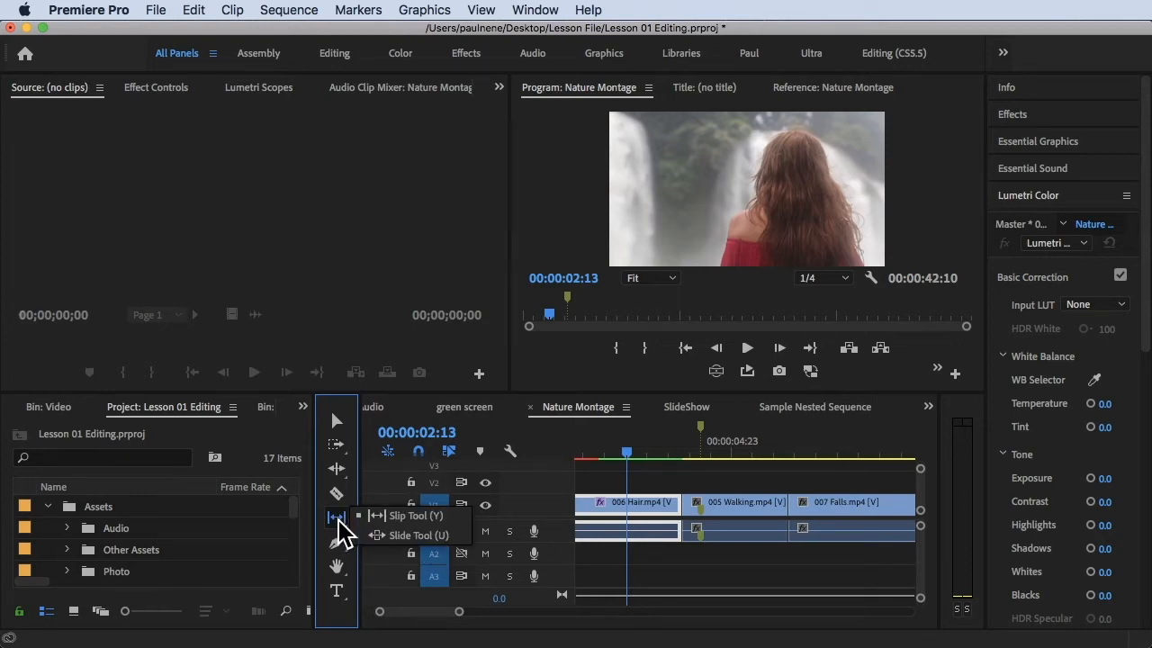
left_click(416, 538)
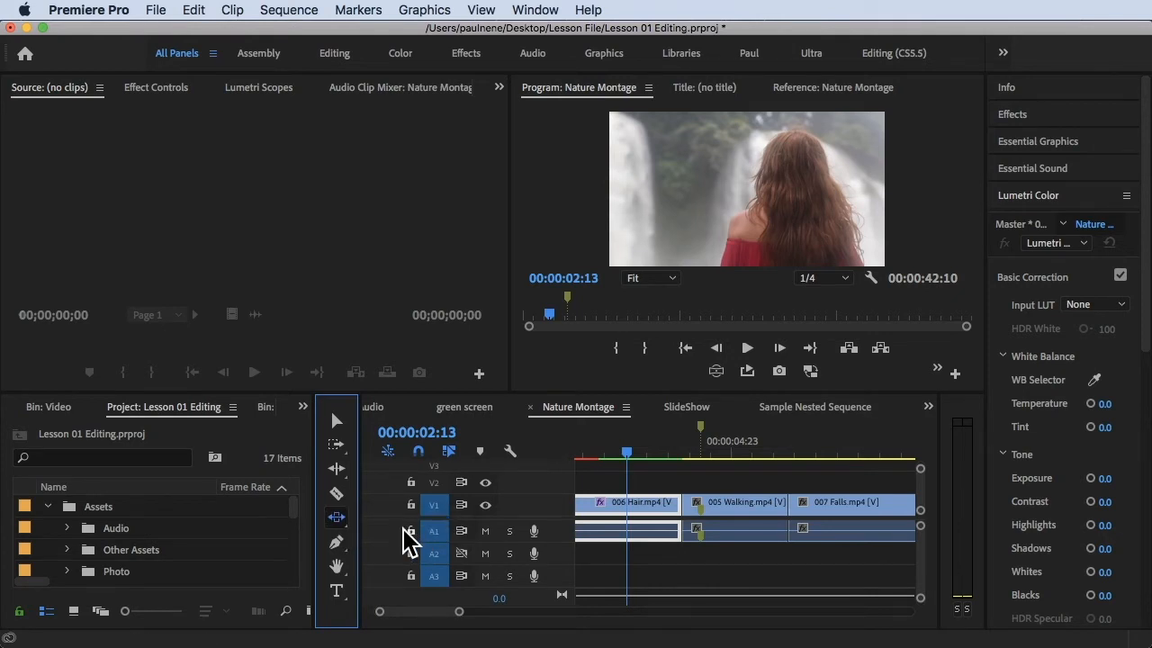
left_click(338, 518)
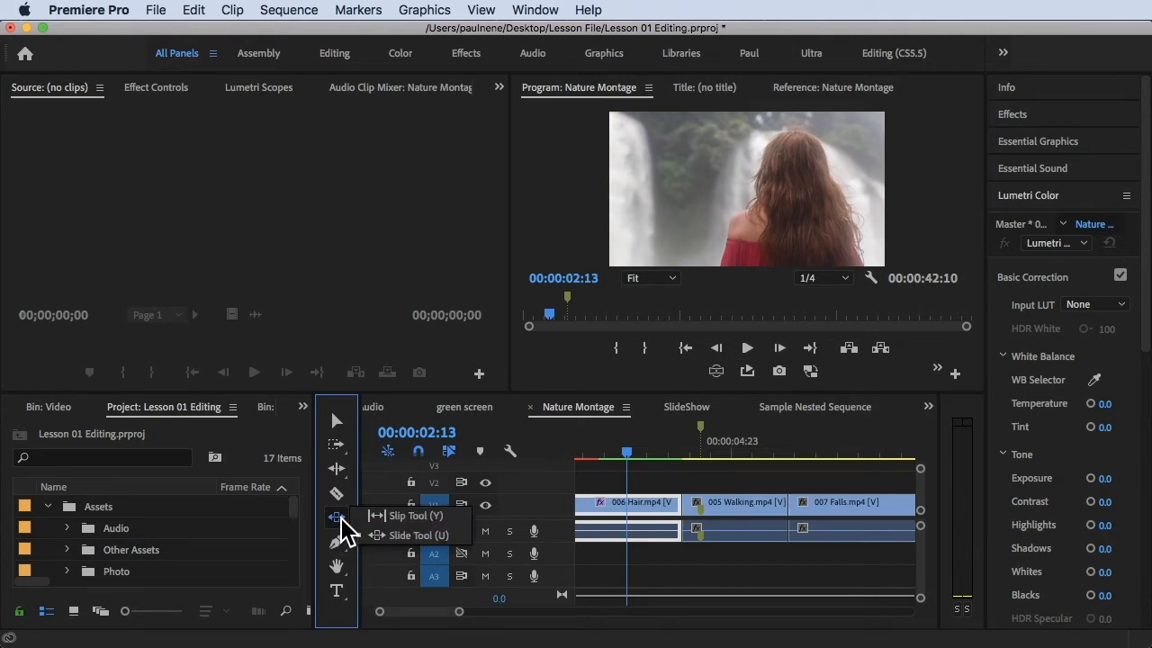
left_click(387, 535)
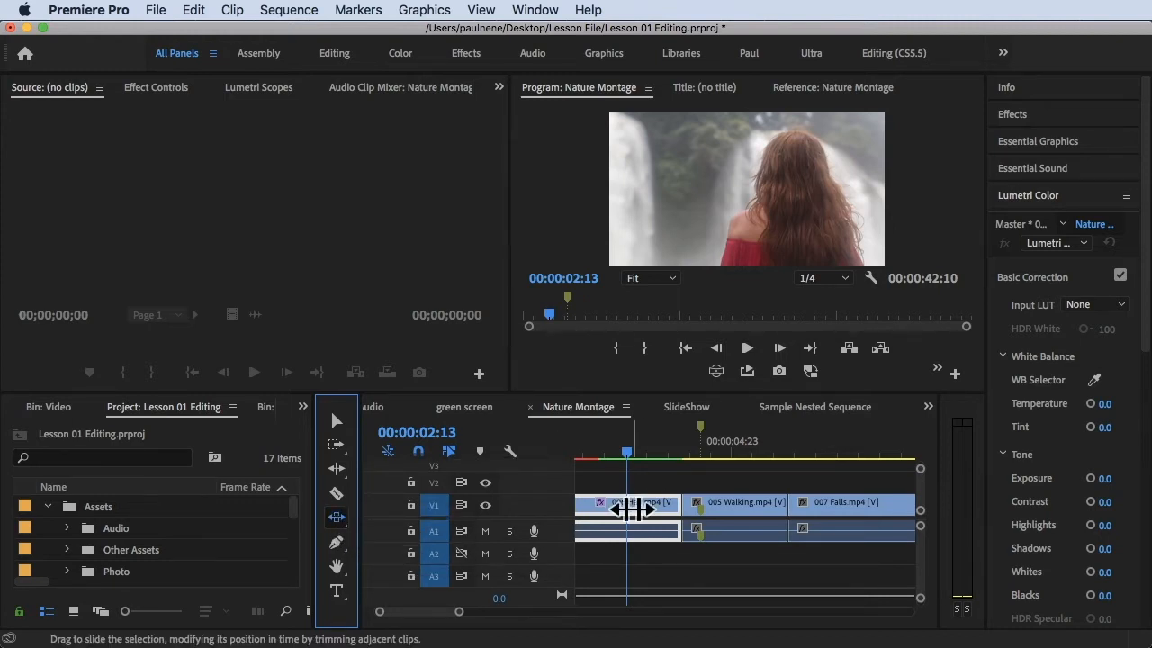
Scrub from the 006 Hair clip into the 005 Walking clip and leave the playhead at 00:00:04:09.
left_click(639, 452)
left_click_drag(645, 453, 663, 452)
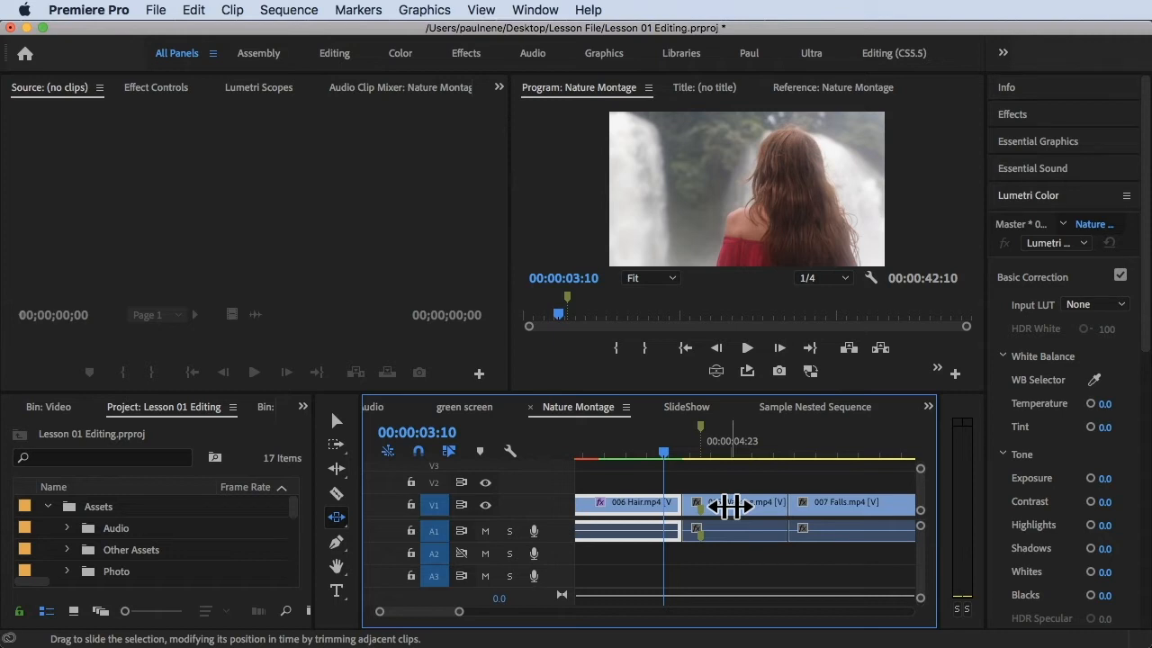
left_click(728, 507)
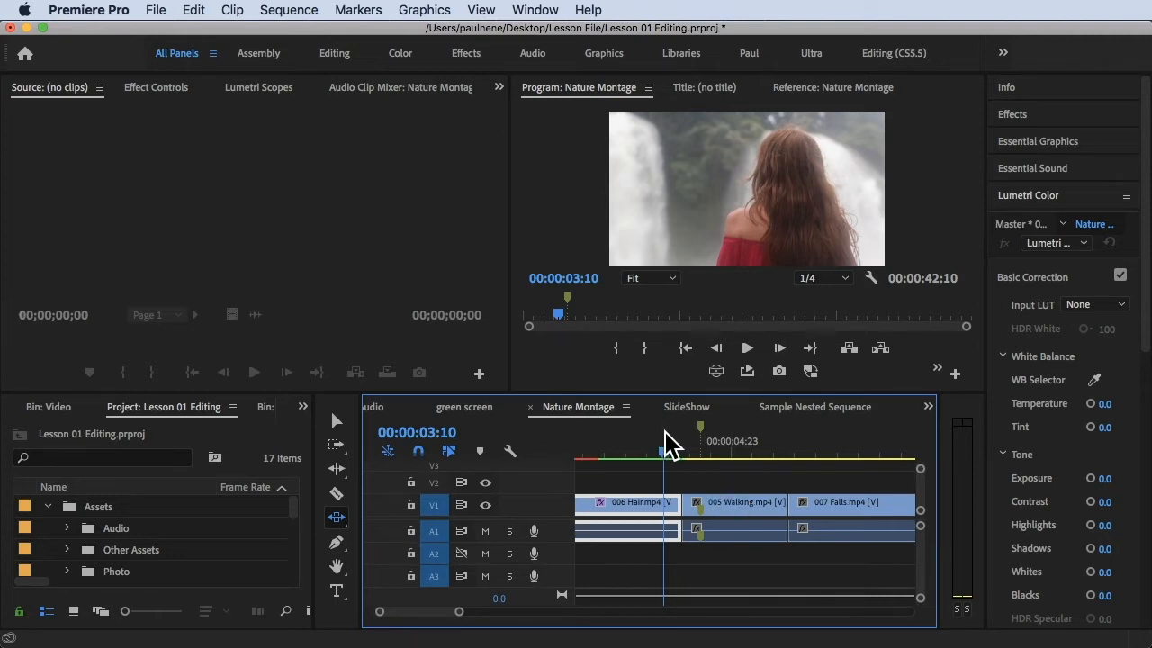
left_click(776, 454)
left_click_drag(776, 454, 706, 455)
left_click(724, 470)
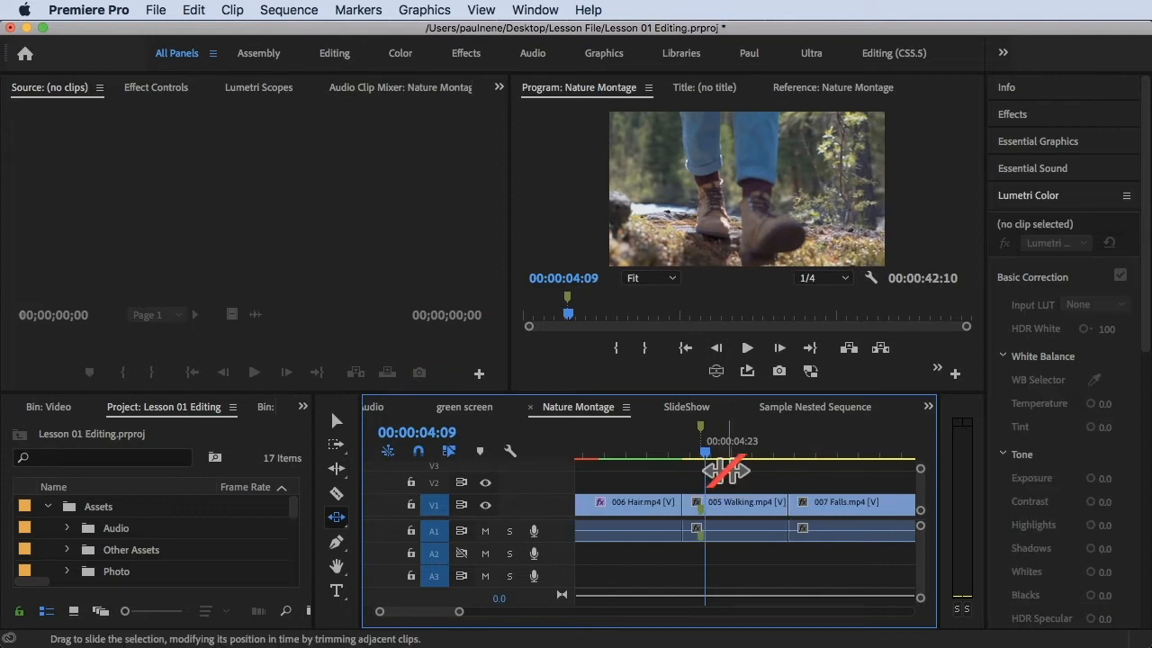
Slip the footage of the 005 Walking clip with the Slip tool until its marker lines up with the playhead at 00:00:04:09.
left_click(339, 520)
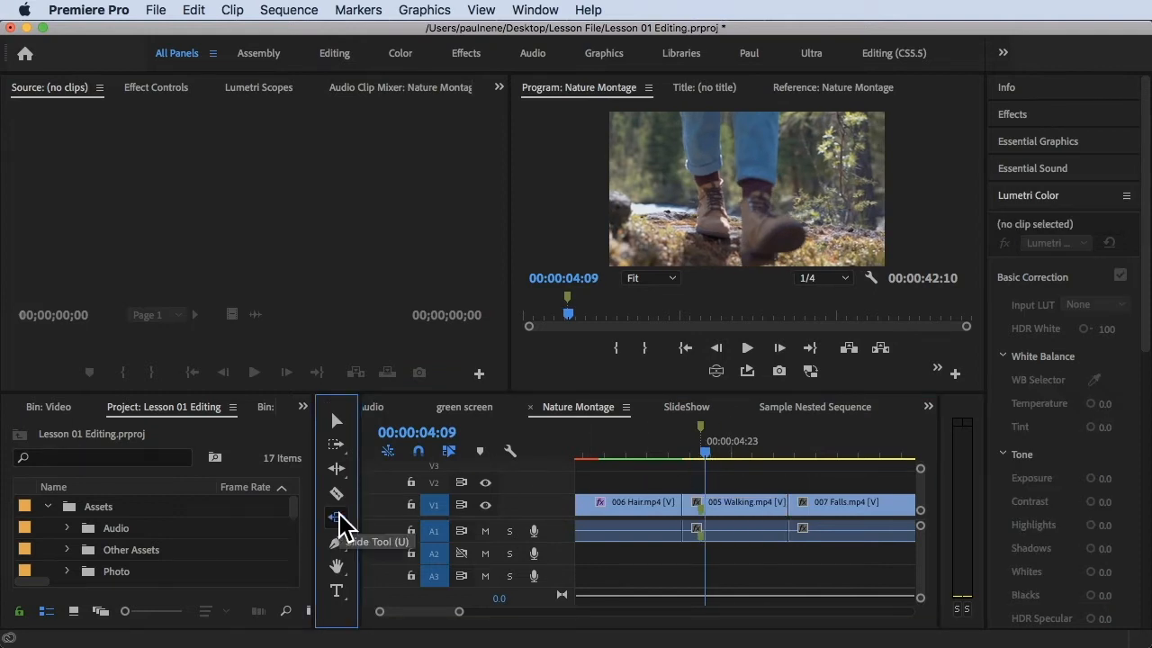
left_click(338, 520)
left_click(374, 515)
mouse_move(735, 509)
left_mouse_down()
mouse_move(704, 505)
mouse_move(736, 510)
left_mouse_up()
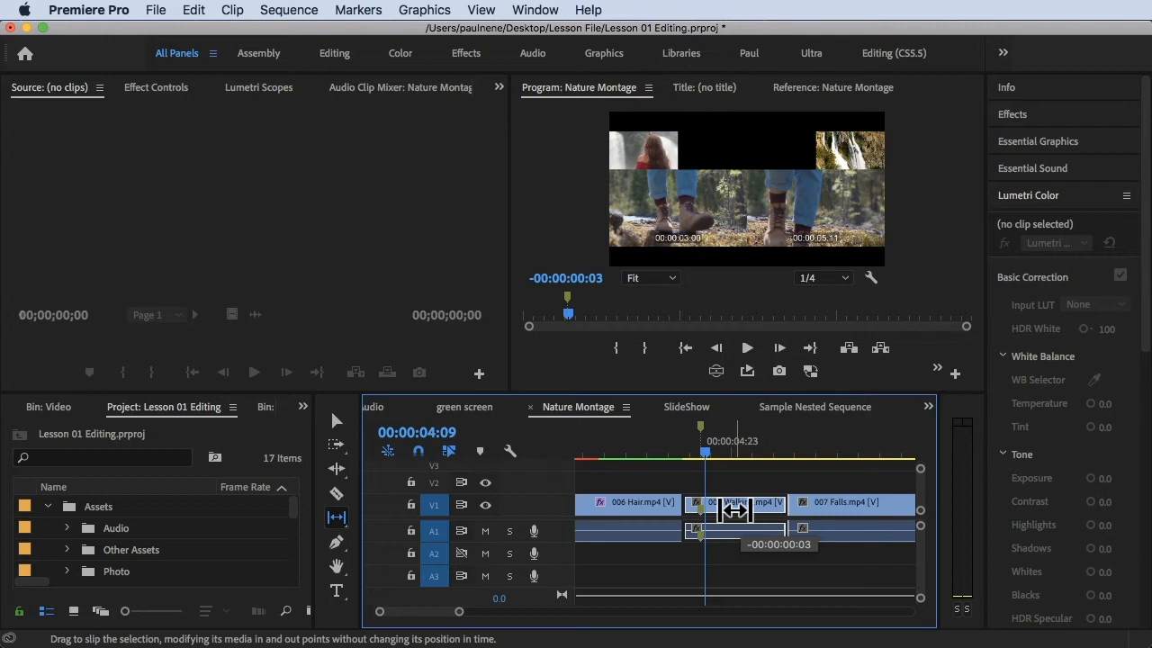
left_click_drag(735, 510, 726, 508)
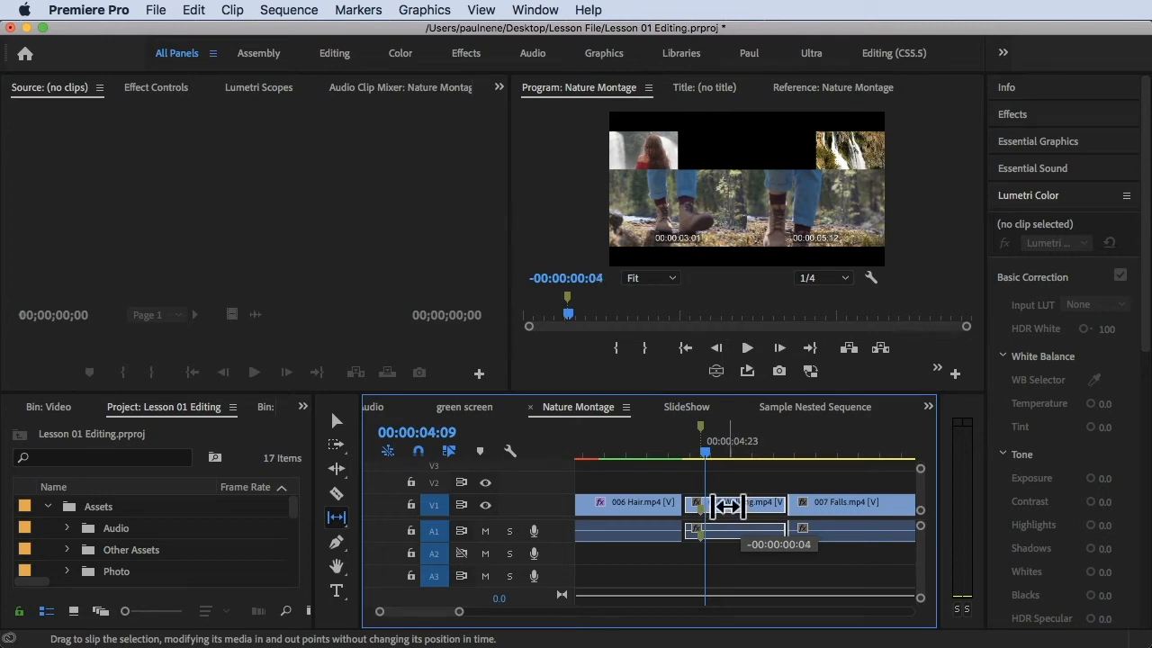
mouse_move(726, 506)
left_mouse_down()
mouse_move(620, 504)
mouse_move(680, 491)
mouse_move(683, 502)
mouse_move(689, 222)
mouse_move(719, 535)
mouse_move(775, 500)
mouse_move(730, 501)
mouse_move(785, 508)
mouse_move(723, 513)
mouse_move(764, 511)
mouse_move(745, 515)
left_mouse_up()
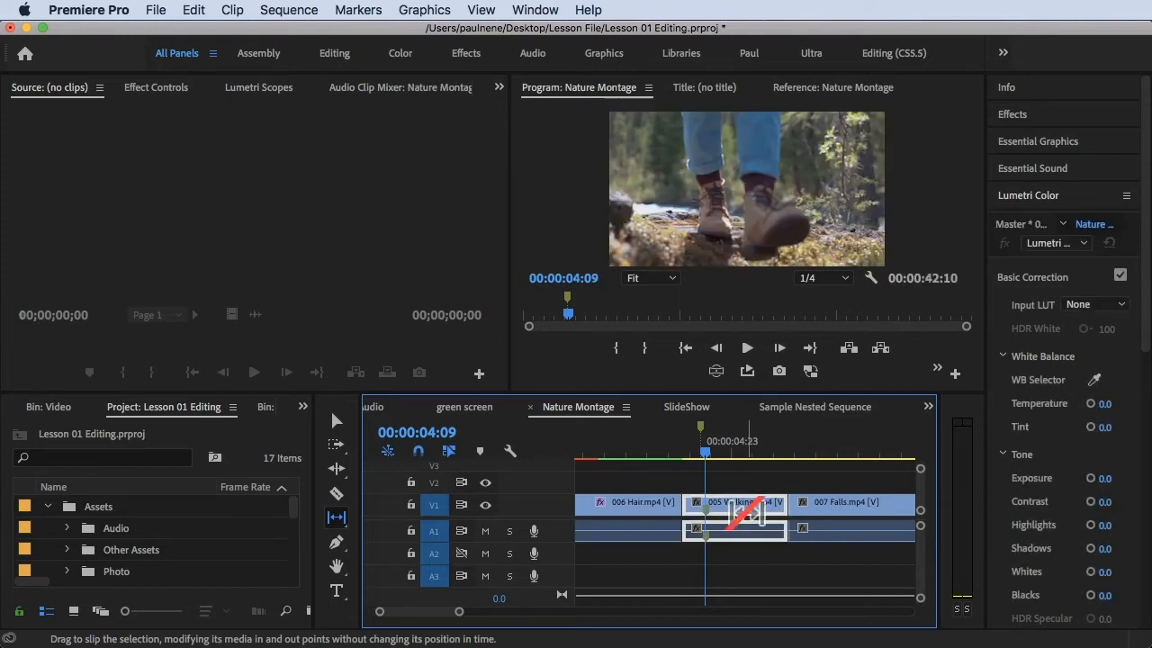
Review the neighbouring clips with the Selection tool: 007 Falls at 00:00:06:10 and 006 Hair at 00:00:03:15.
left_click(831, 515)
key("v")
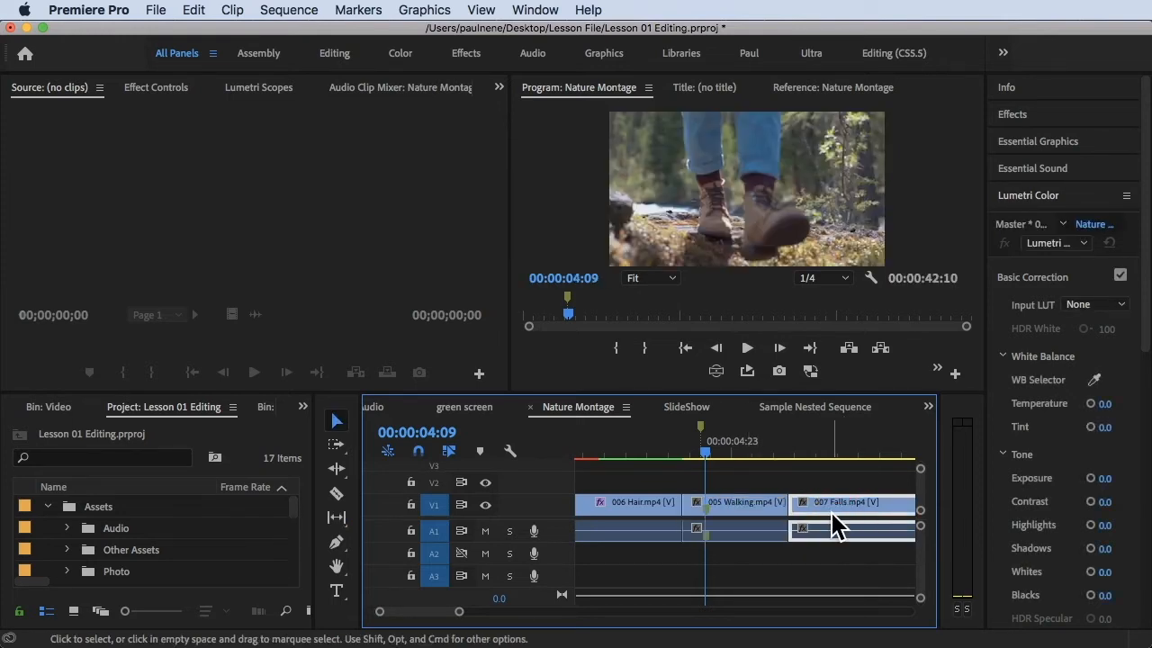
left_click(792, 443)
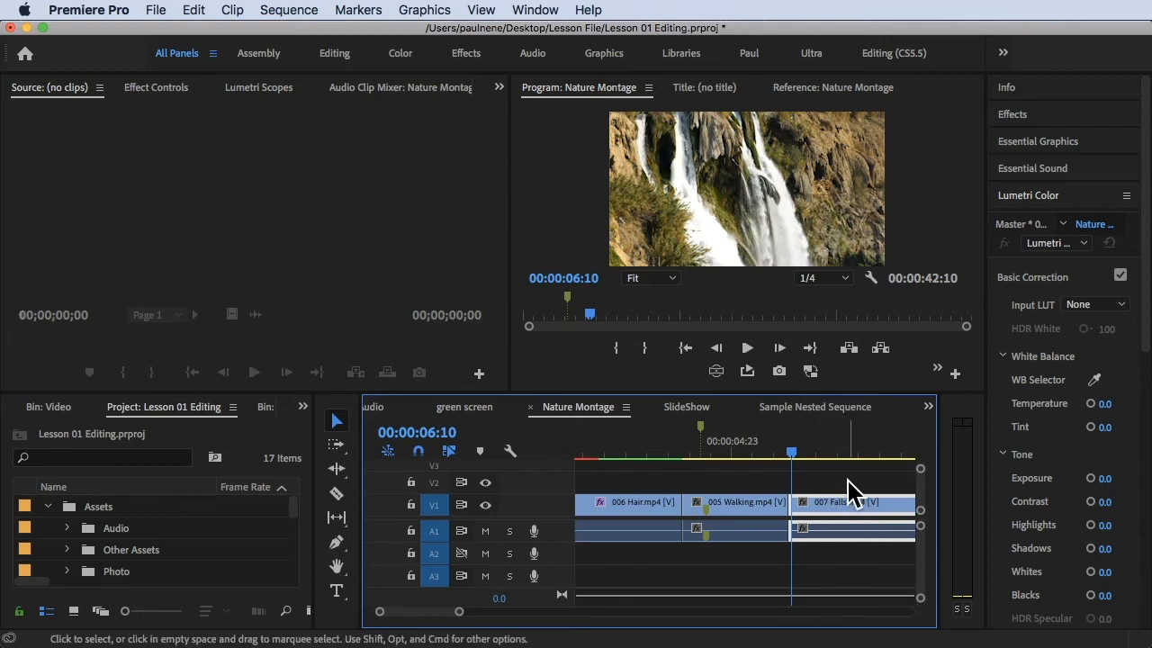
left_click(779, 450)
left_click_drag(779, 450, 675, 455)
left_click(639, 502)
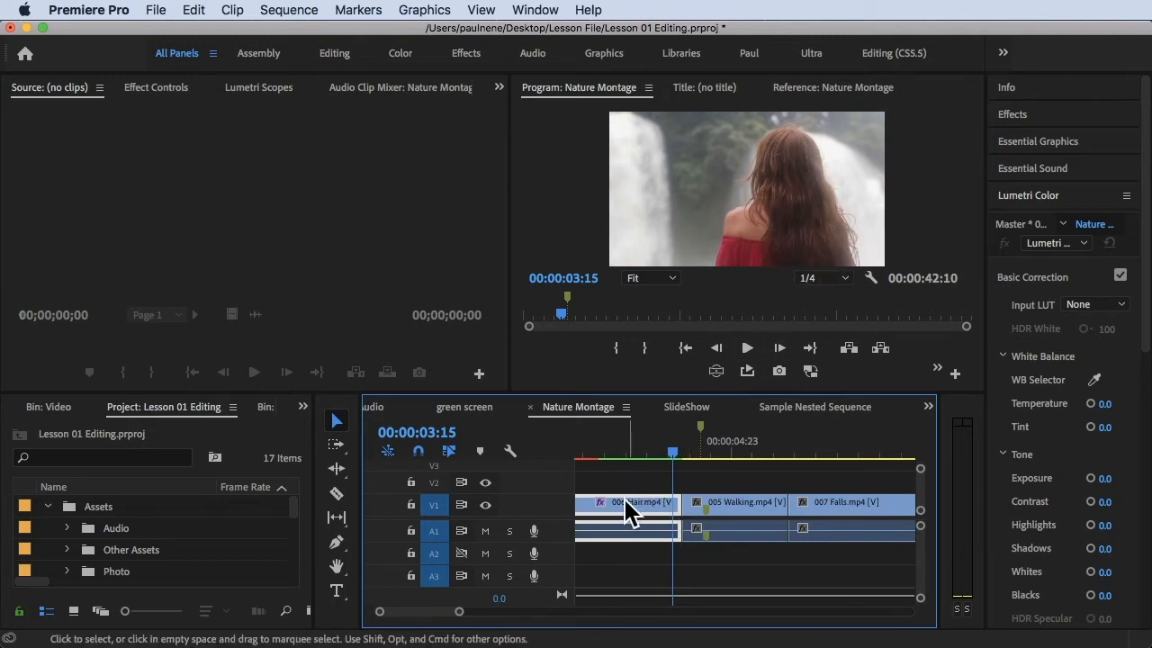
Activate the Slip tool, move the playhead to 00:00:04:14 and select the 005 Walking clip.
left_click(336, 517)
left_click(405, 516)
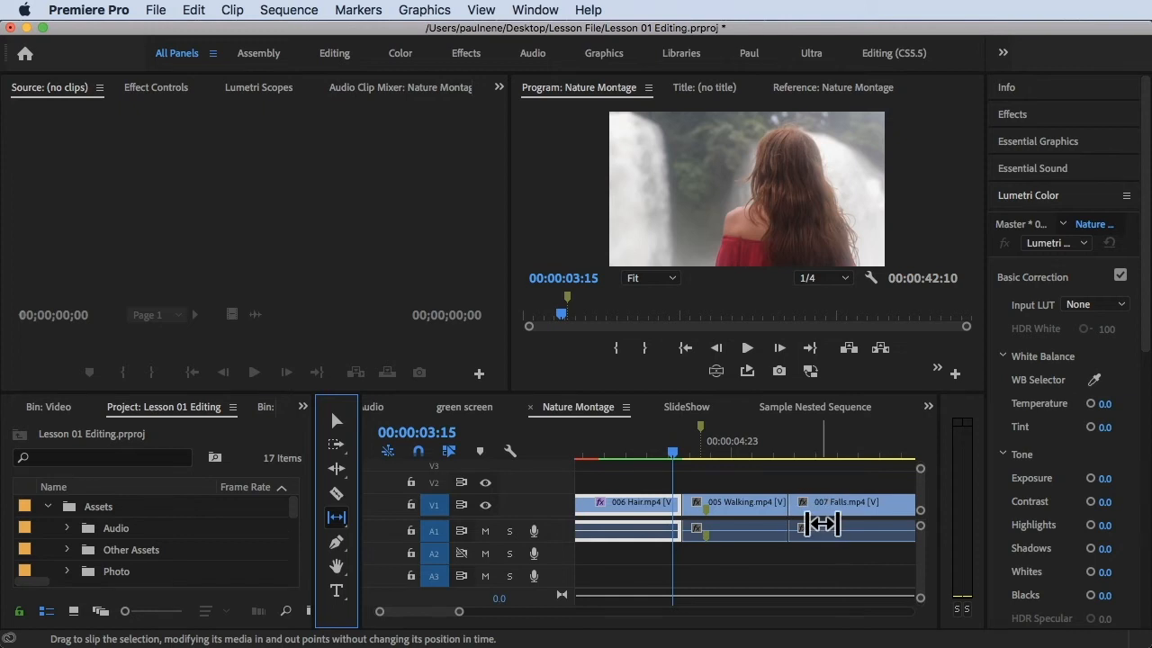
left_click_drag(687, 454, 714, 454)
mouse_move(736, 501)
left_mouse_down()
mouse_move(725, 503)
mouse_move(779, 509)
mouse_move(721, 508)
mouse_move(746, 509)
mouse_move(736, 507)
left_mouse_up()
Slide the 005 Walking clip about one second later with the Slide tool, and check the frames of 006 Hair and 007 Falls.
left_click(340, 519)
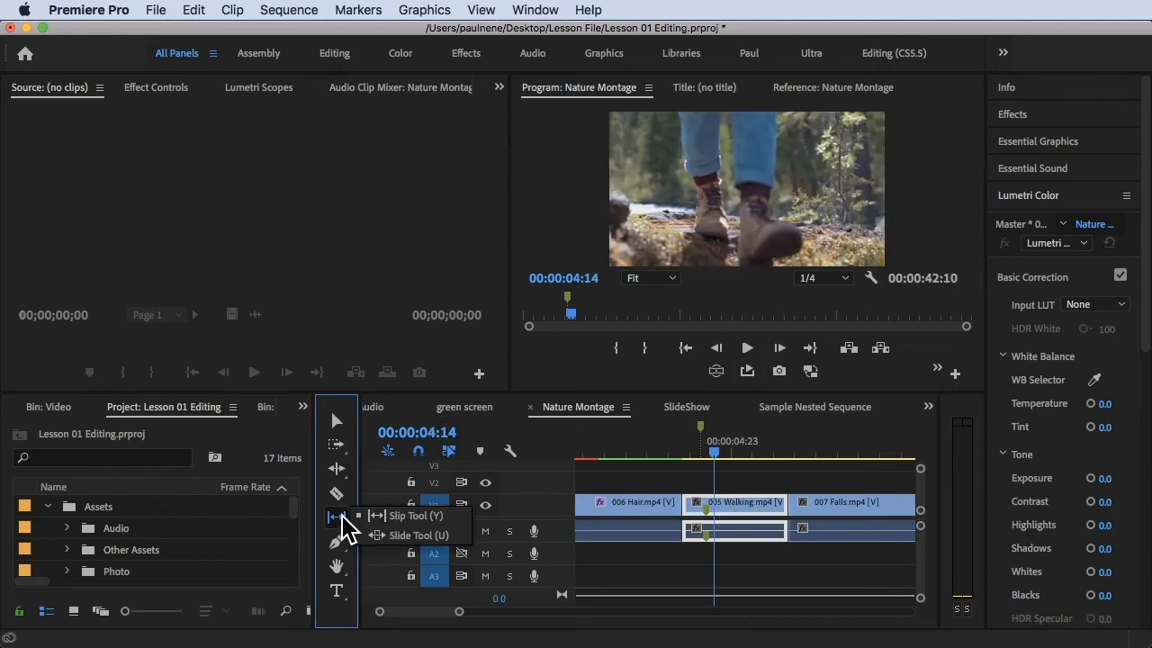
left_click(414, 535)
left_click_drag(737, 502, 784, 510)
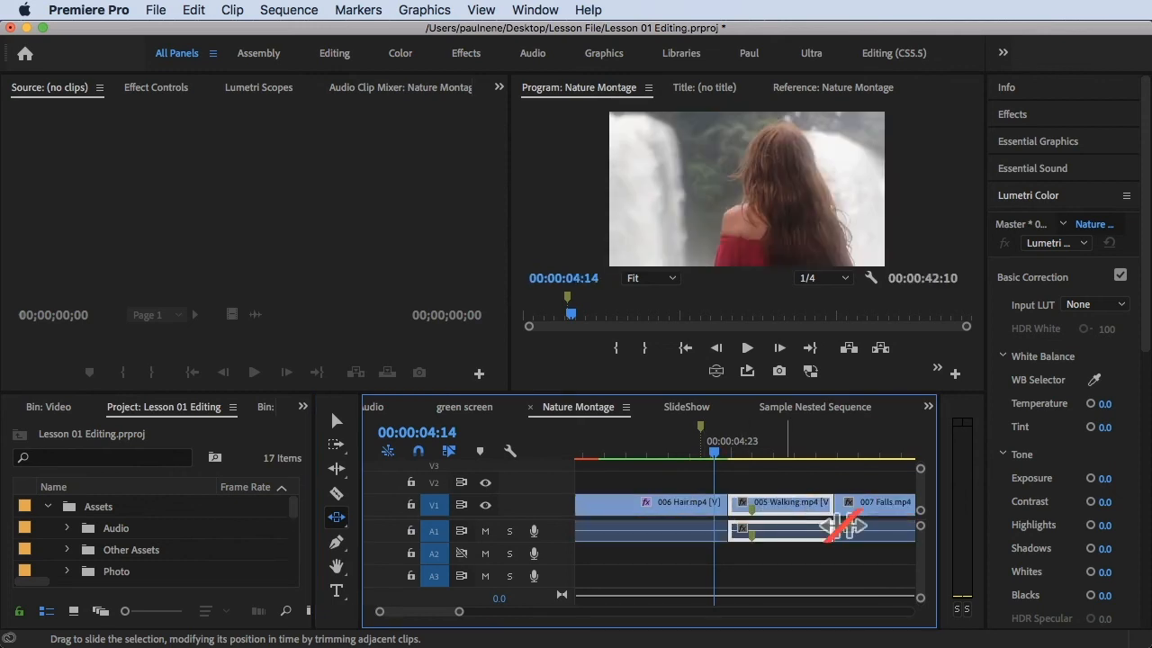
mouse_move(718, 457)
left_mouse_down()
mouse_move(681, 442)
mouse_move(705, 450)
left_mouse_up()
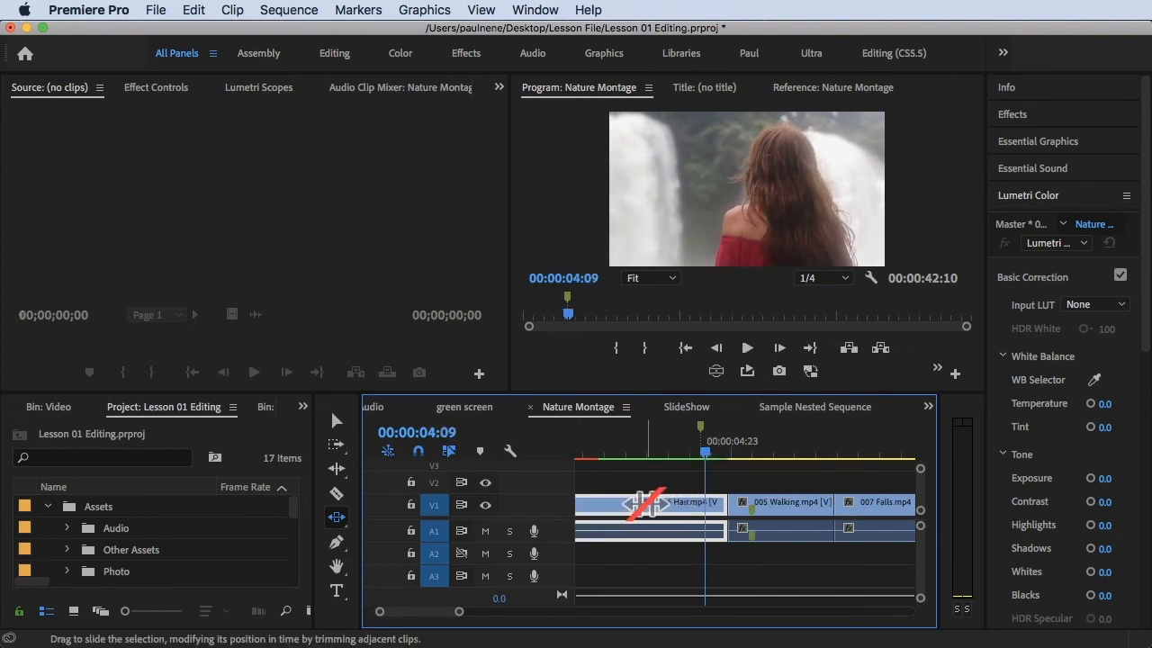
left_click_drag(715, 446, 848, 450)
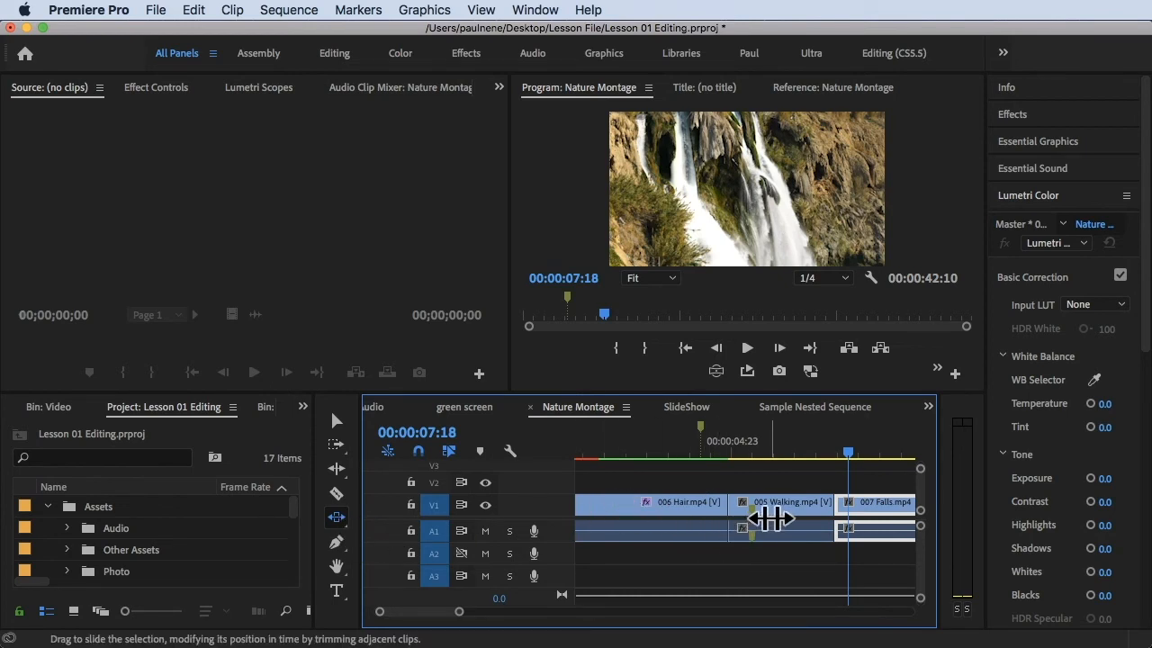
Slide the 005 Walking clip earlier so it starts before the sequence marker, trying small offsets up to +00:00:00:11.
left_click_drag(783, 512, 715, 509)
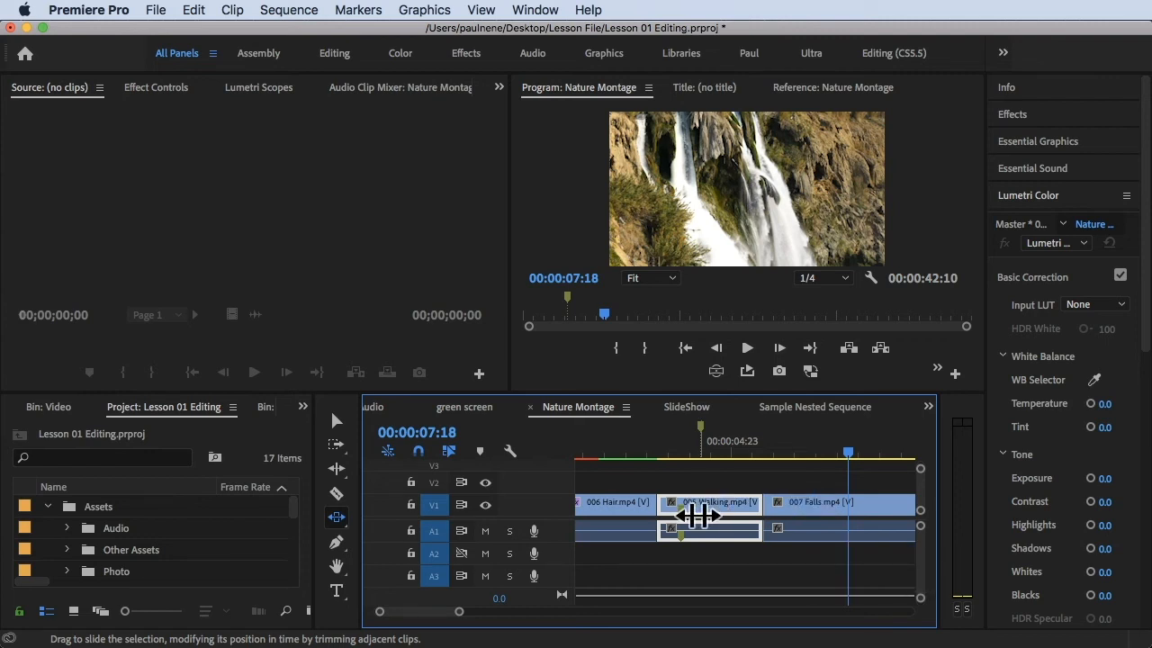
left_click_drag(694, 512, 720, 512)
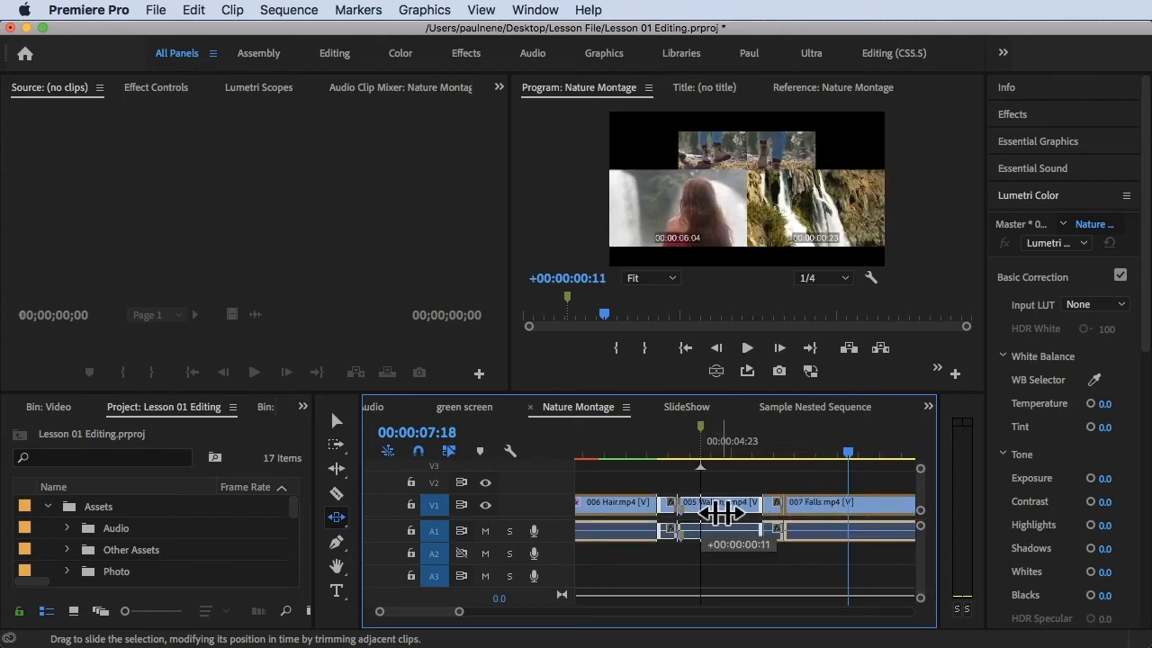
left_click_drag(719, 512, 721, 513)
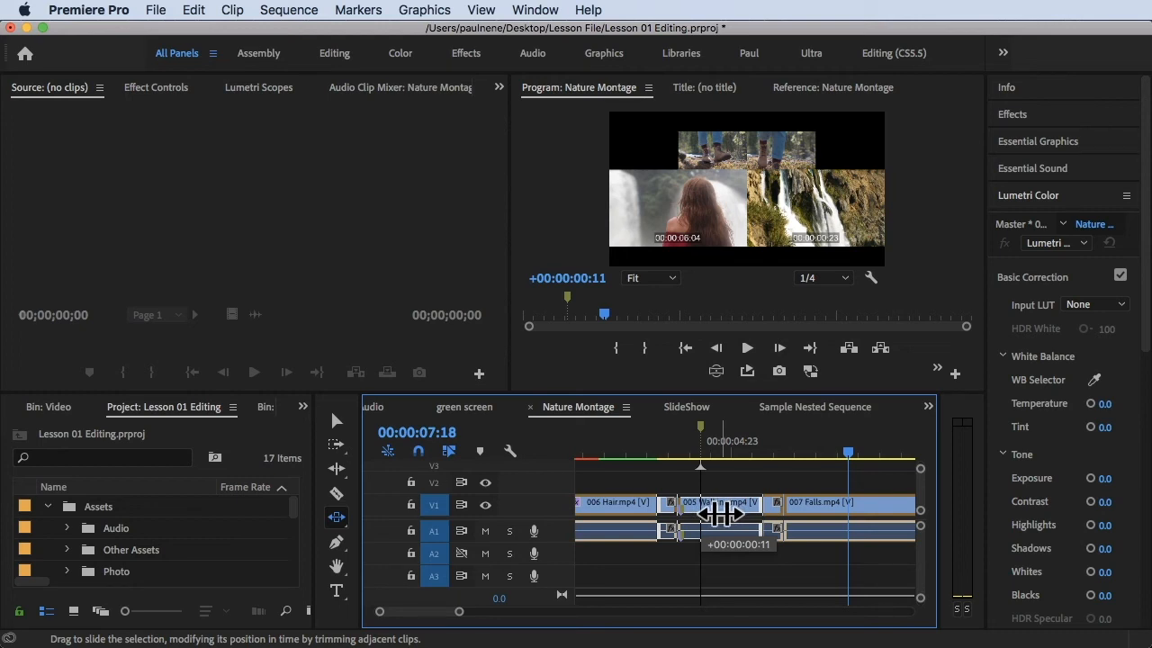
left_click_drag(720, 513, 693, 517)
left_click_drag(703, 514, 700, 514)
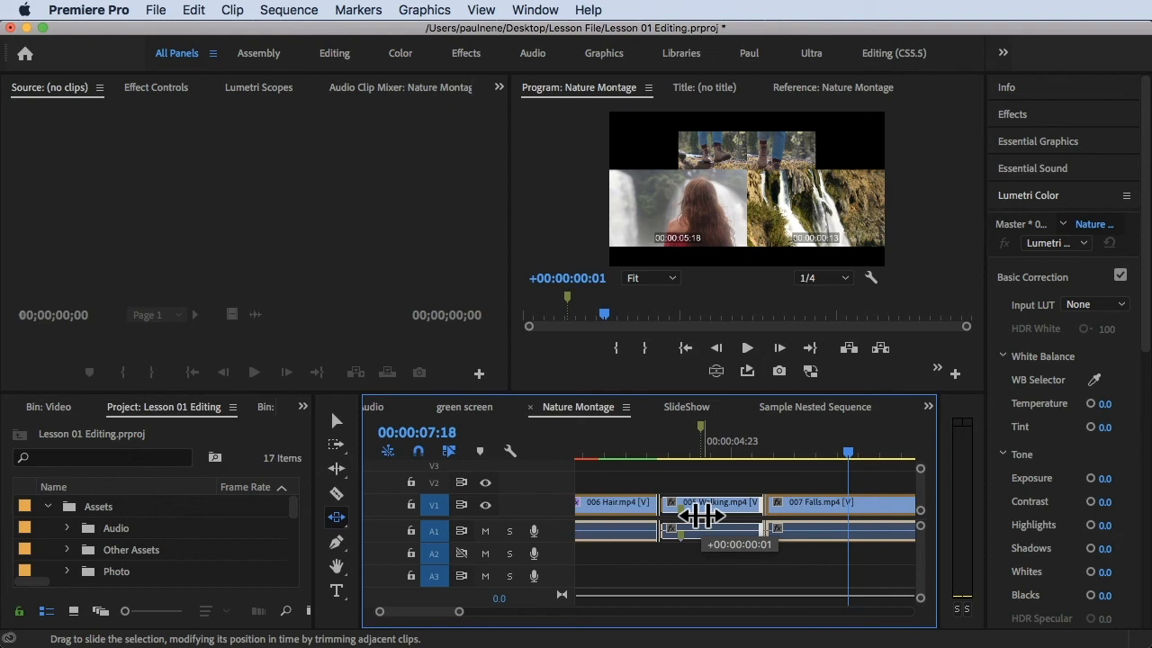
mouse_move(700, 515)
left_mouse_down()
mouse_move(727, 515)
mouse_move(681, 514)
mouse_move(733, 513)
mouse_move(660, 513)
mouse_move(738, 506)
mouse_move(678, 510)
mouse_move(711, 511)
mouse_move(694, 512)
left_mouse_up()
Place the playhead on the sequence marker at 00:00:04:06 and slide the 005 Walking clip later until its clip marker aligns with it.
left_click_drag(718, 439, 700, 442)
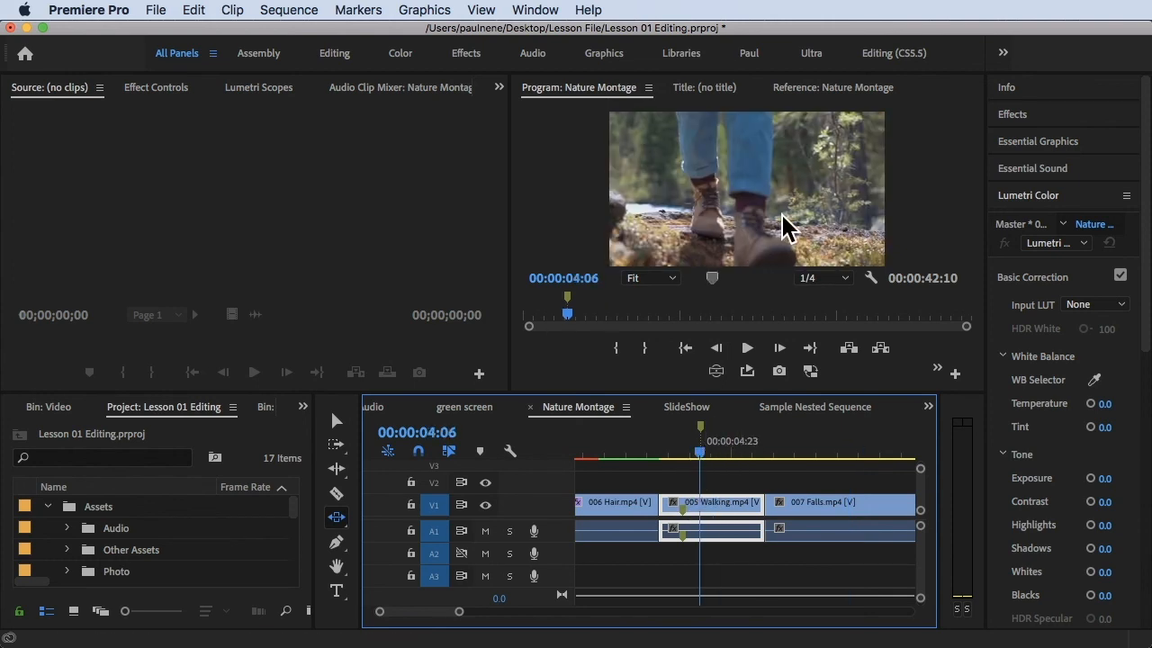
mouse_move(706, 509)
left_mouse_down()
mouse_move(694, 504)
mouse_move(715, 511)
left_mouse_up()
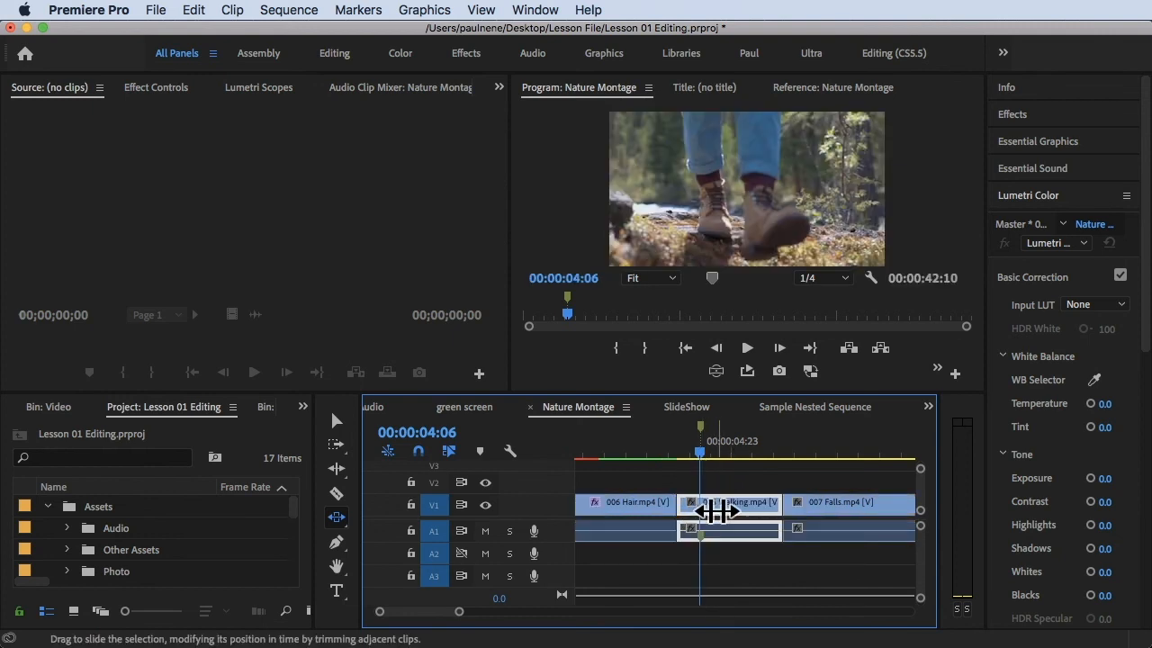